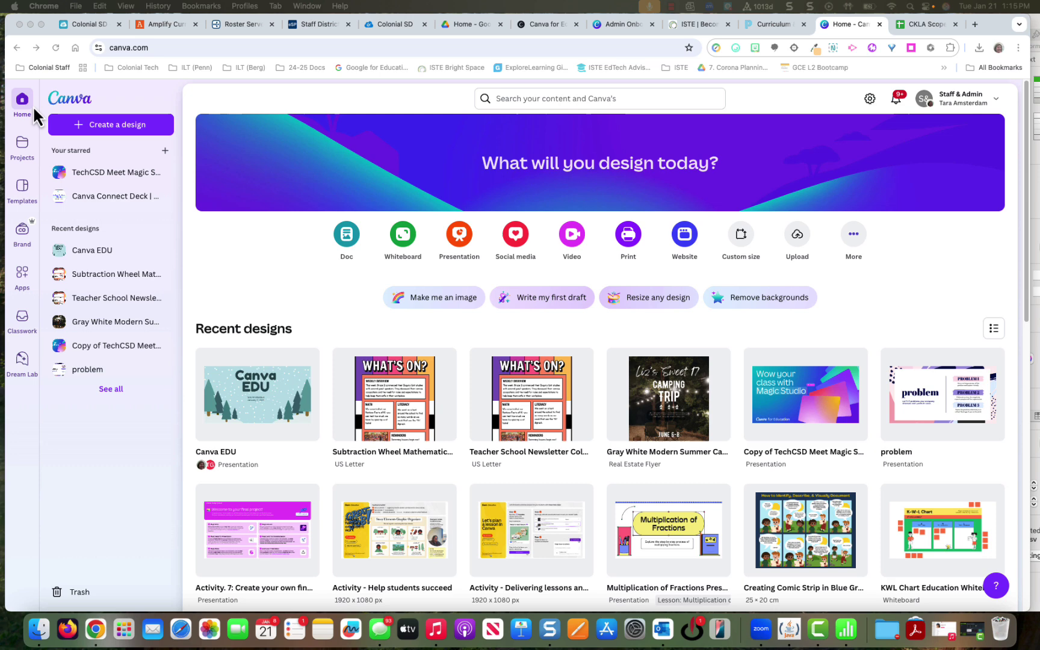
Search Canva's apps for 'google drive' and view the Google Drive app's details
{"action": "left_click", "coordinate": [22, 276]}
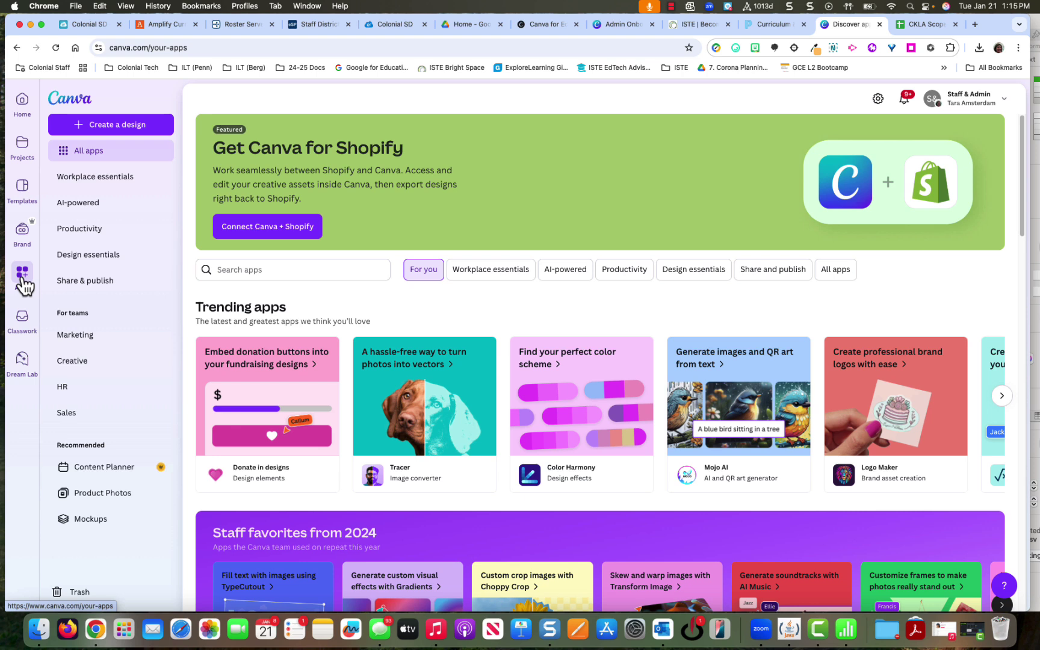
{"action": "left_click", "coordinate": [275, 271]}
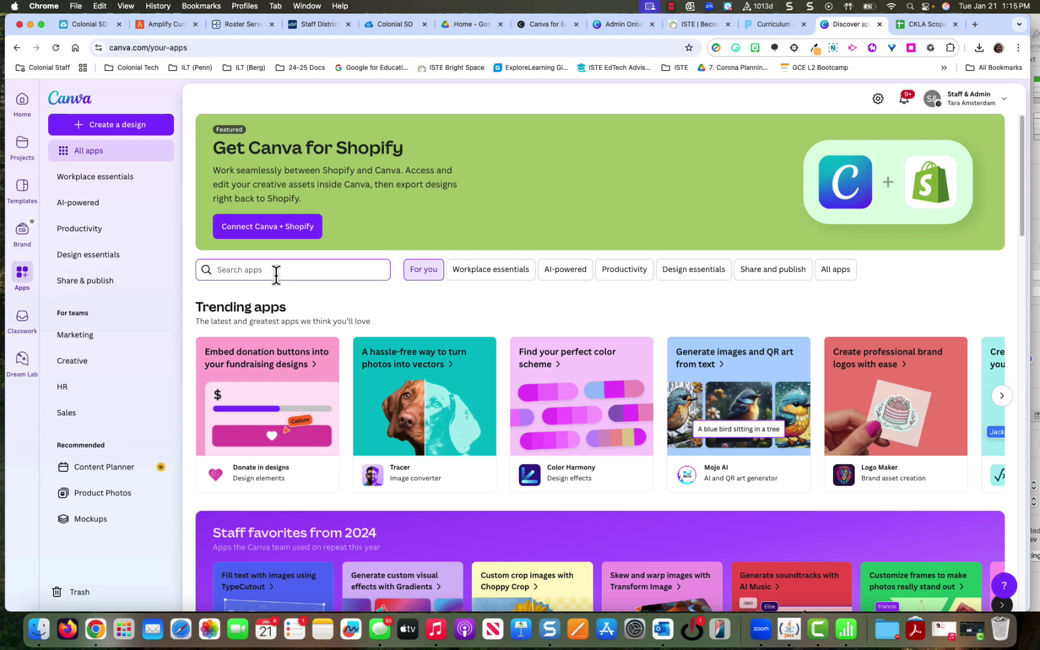
{"action": "type", "text": "google dri"}
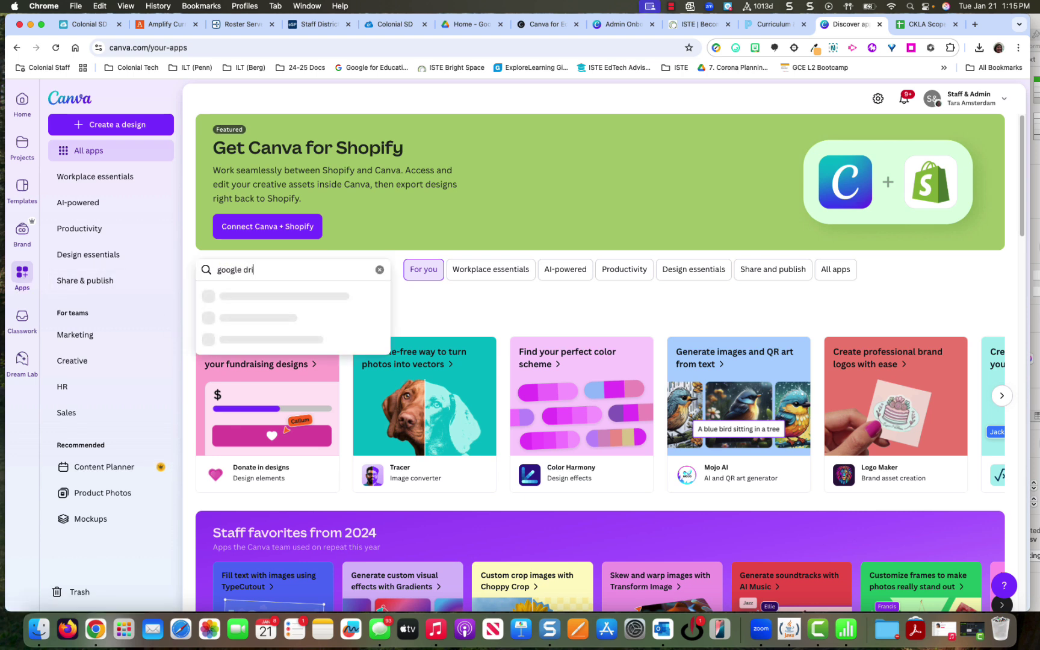
{"action": "type", "text": "ve"}
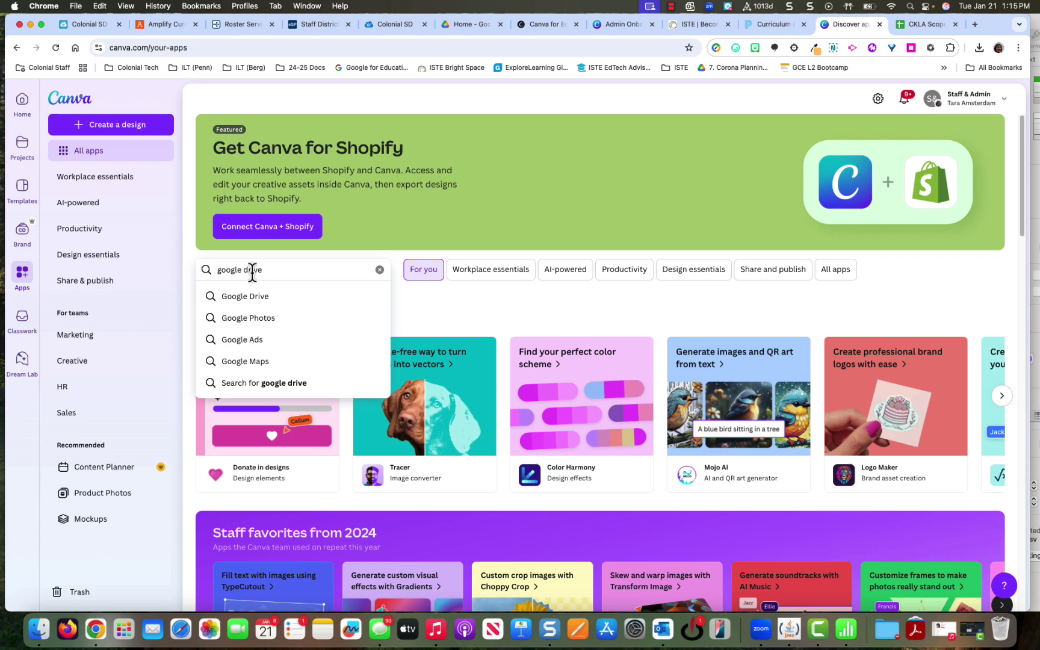
{"action": "left_click", "coordinate": [249, 298]}
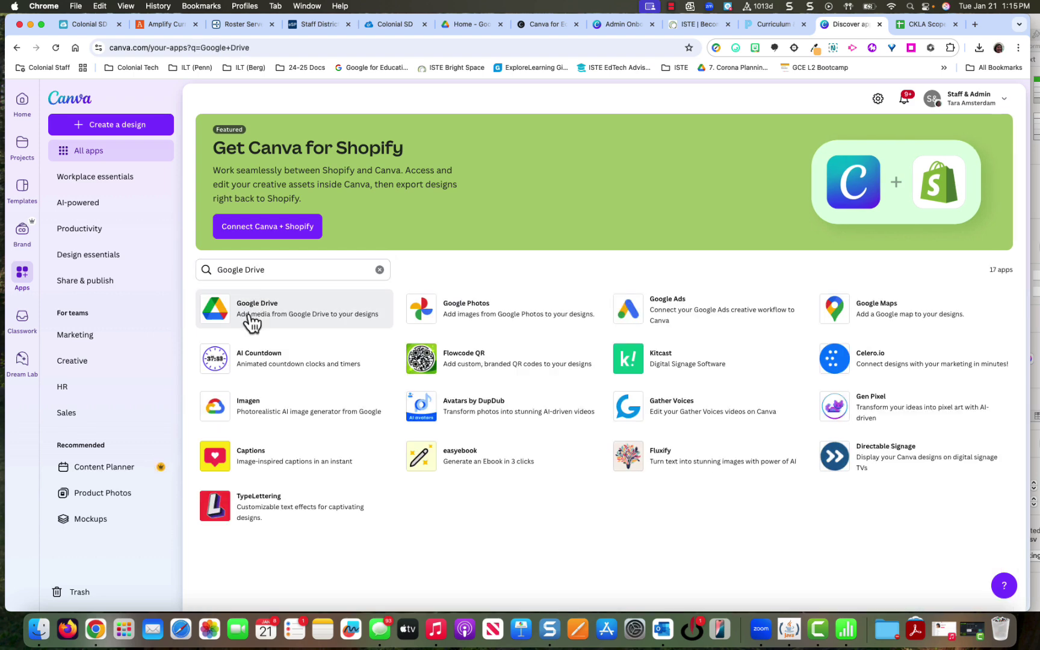
{"action": "left_click", "coordinate": [251, 323]}
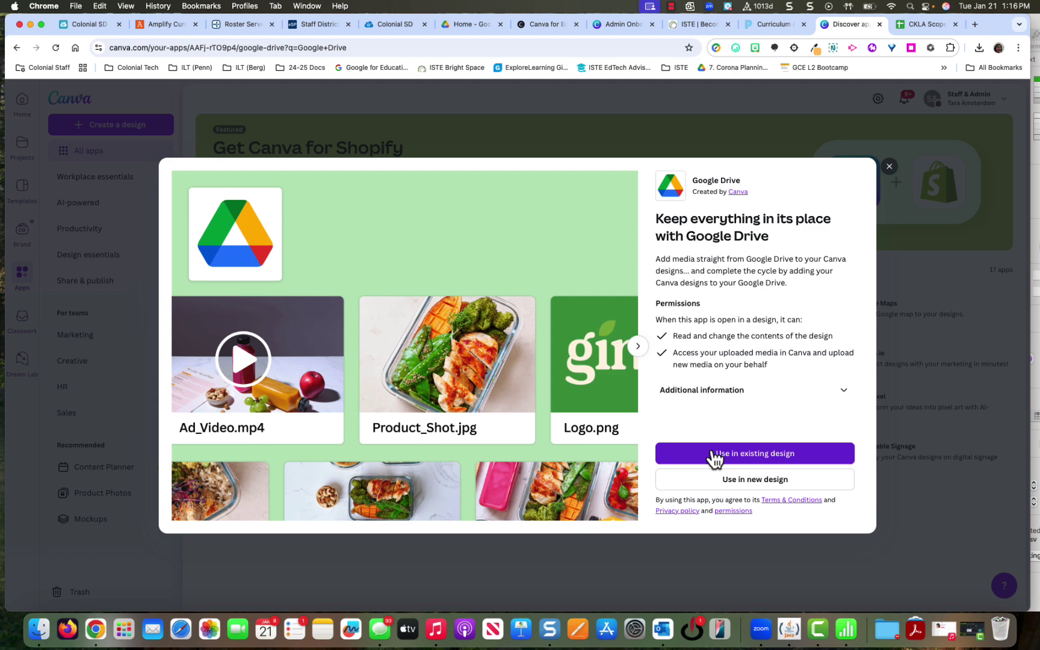
Close the Google Drive details, start a blank US Letter design, then go back Home
{"action": "left_click", "coordinate": [889, 167]}
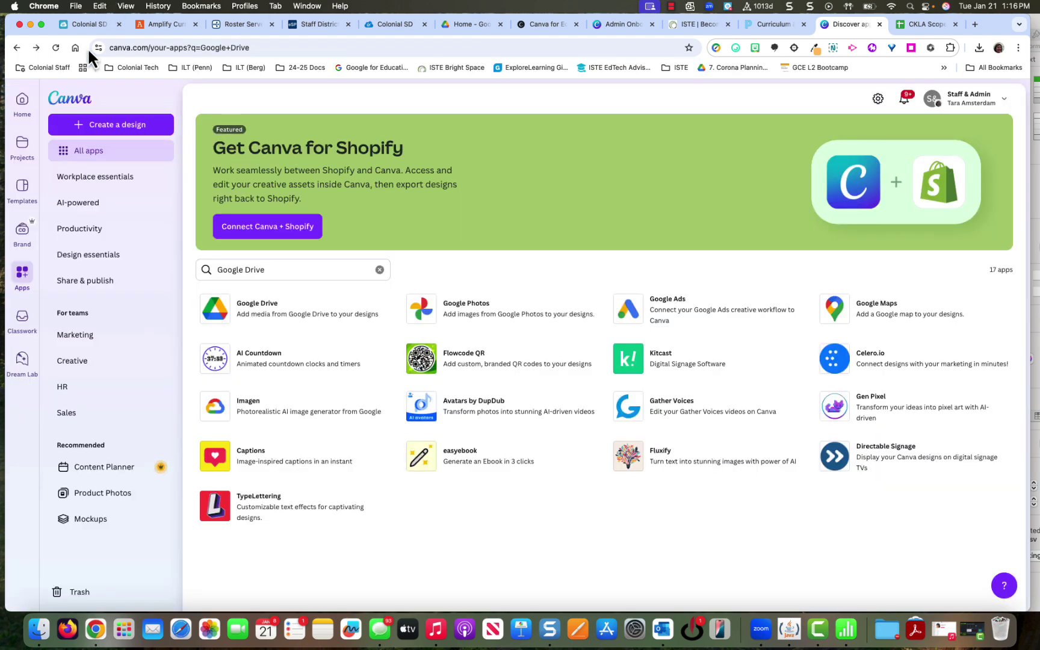
{"action": "left_click", "coordinate": [100, 128]}
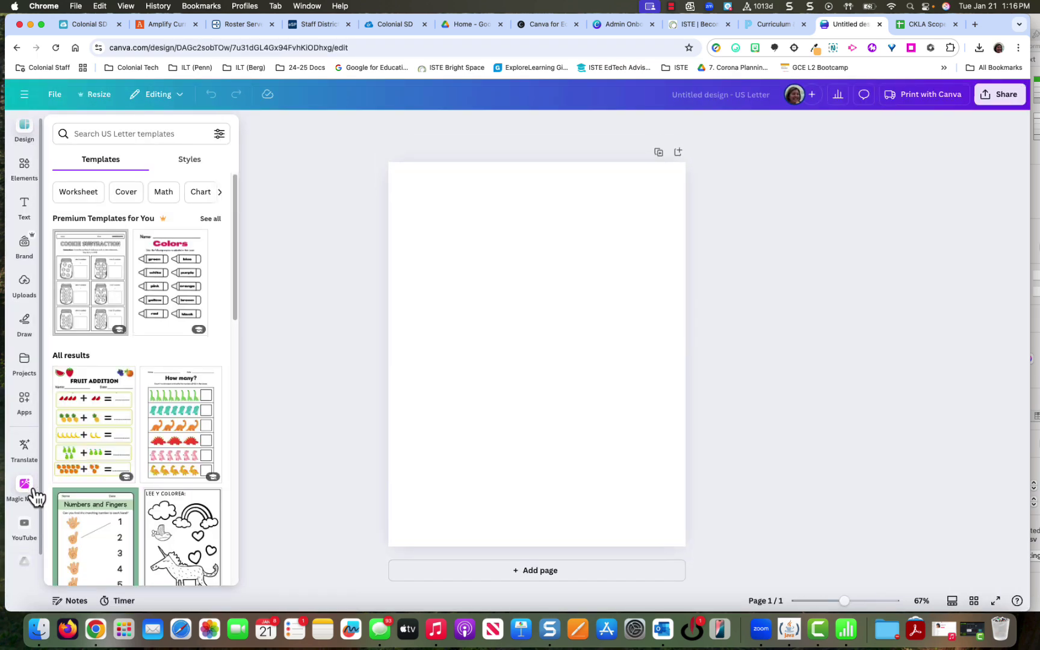
{"action": "scroll", "coordinate": [33, 497], "scroll_direction": "down", "scroll_amount": 2}
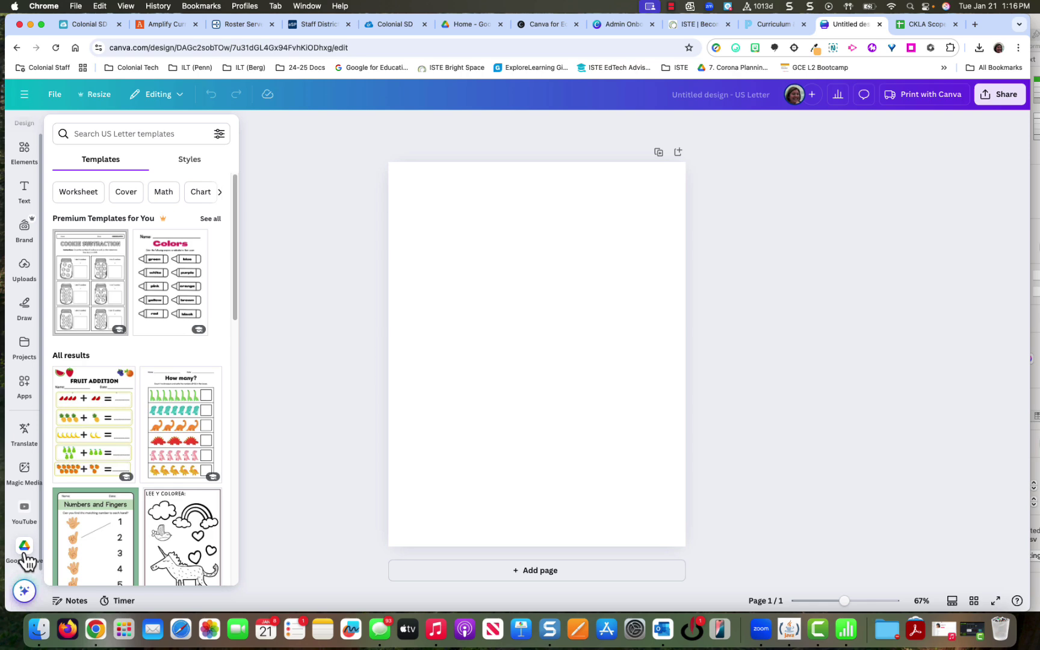
{"action": "left_click", "coordinate": [25, 97]}
{"action": "left_click", "coordinate": [26, 100]}
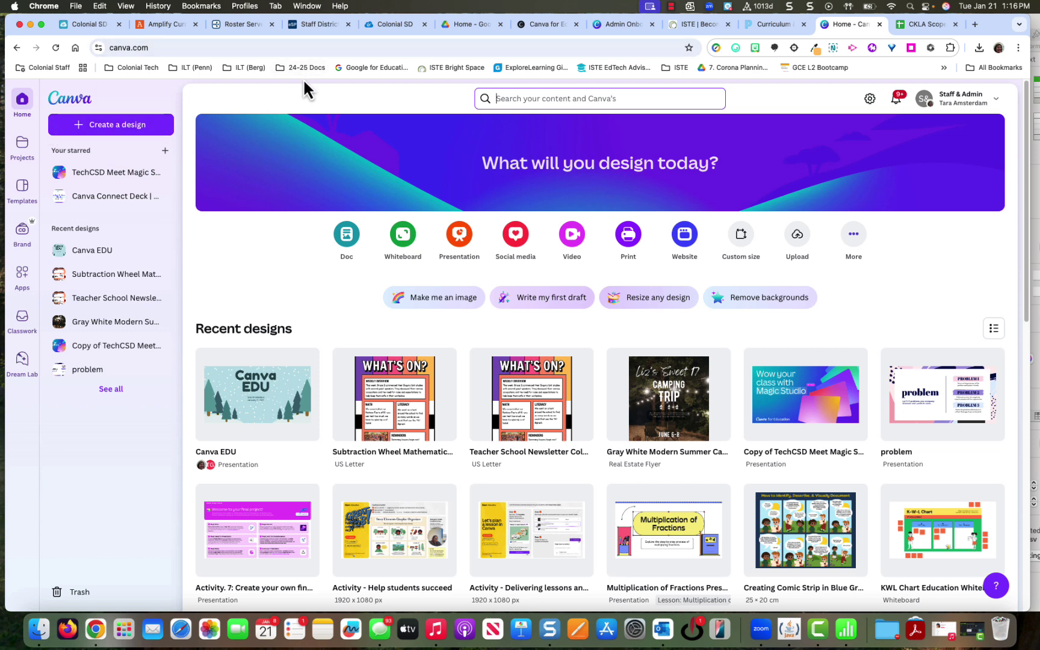
In the Amplify tab, open the Skills 4 Lesson 8 tile, Tricky Spelling: Review 'o'
{"action": "left_click", "coordinate": [151, 24]}
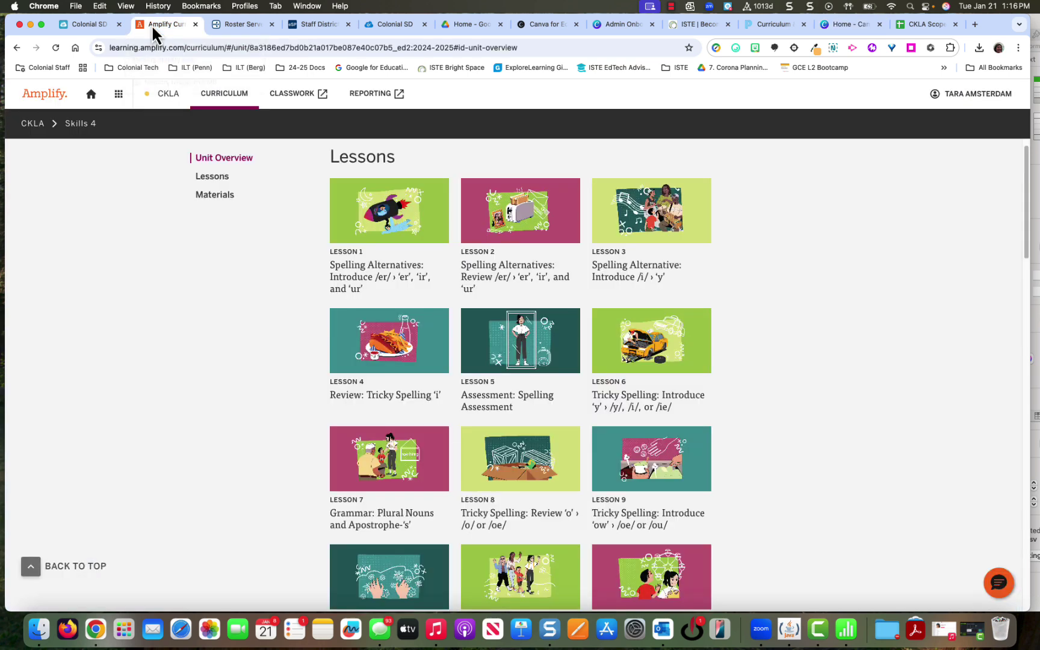
{"action": "left_click", "coordinate": [527, 472]}
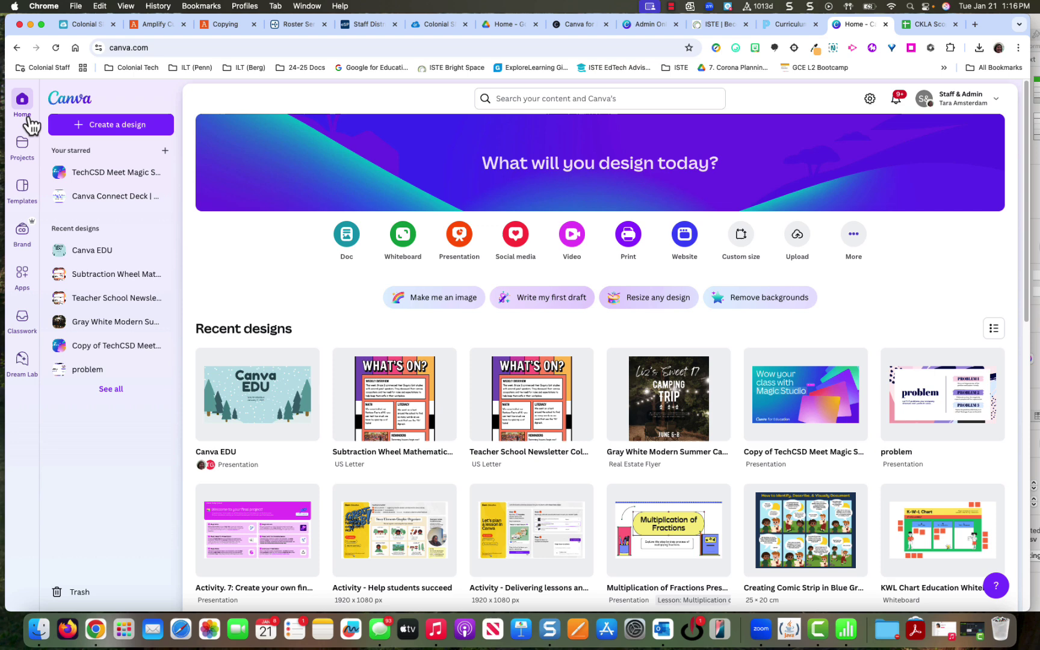
On Canva's Projects page, choose Add new > Import from app > Google Drive
{"action": "left_click", "coordinate": [23, 158]}
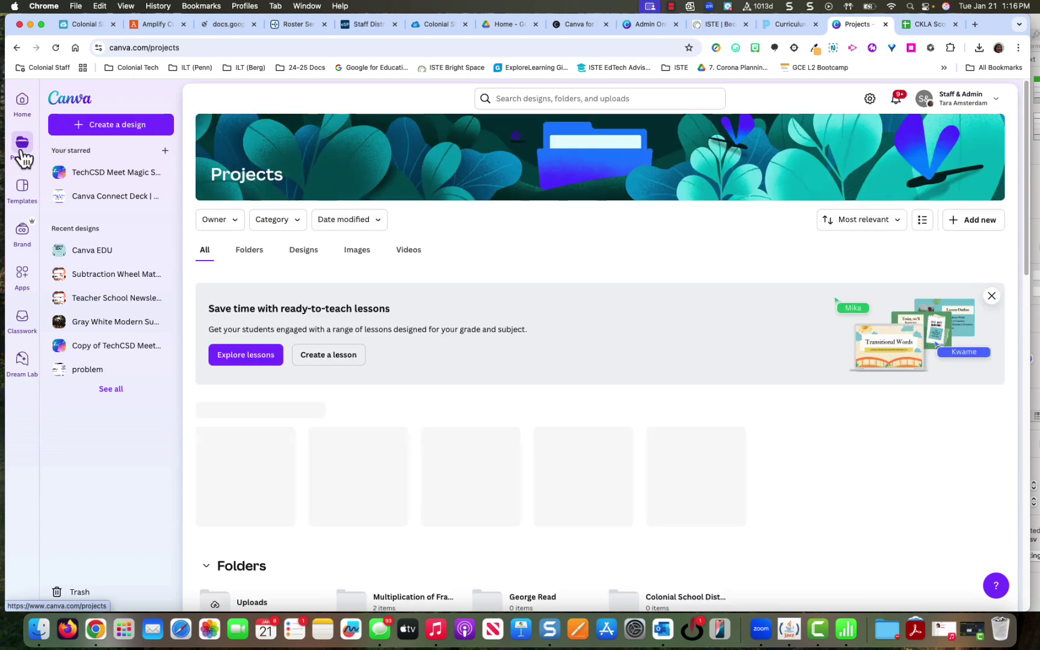
{"action": "left_click", "coordinate": [979, 221]}
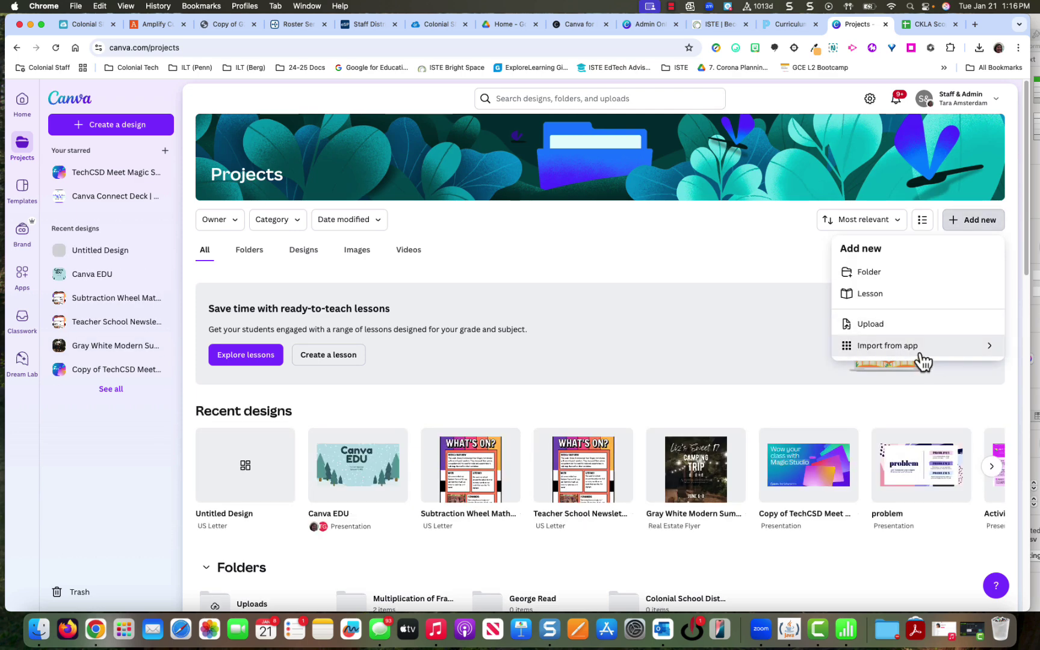
{"action": "left_click", "coordinate": [921, 348]}
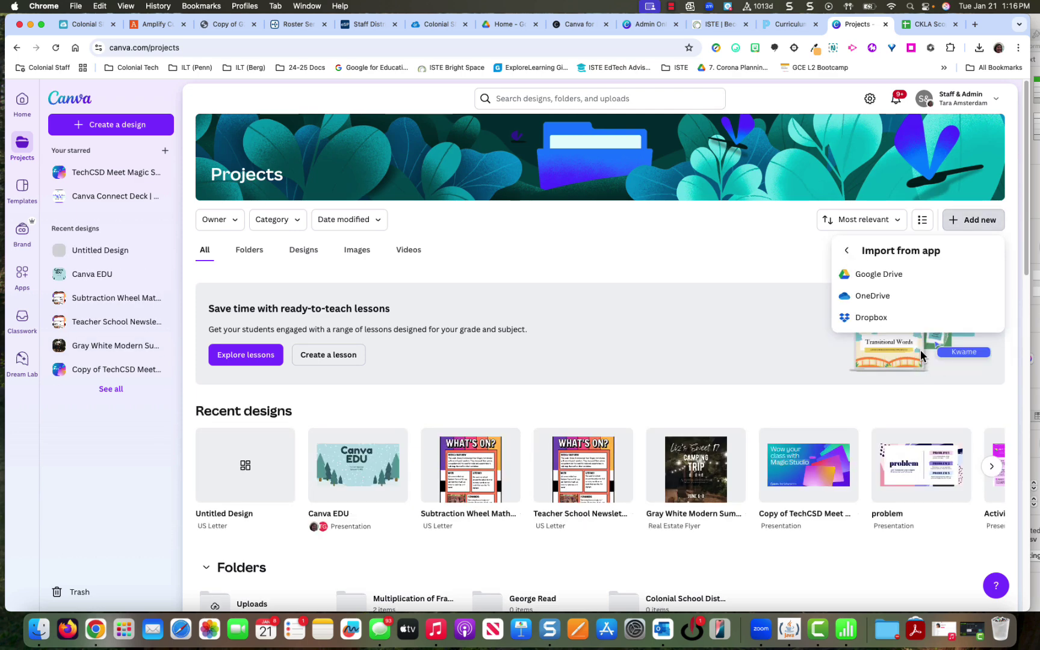
{"action": "left_click", "coordinate": [867, 277]}
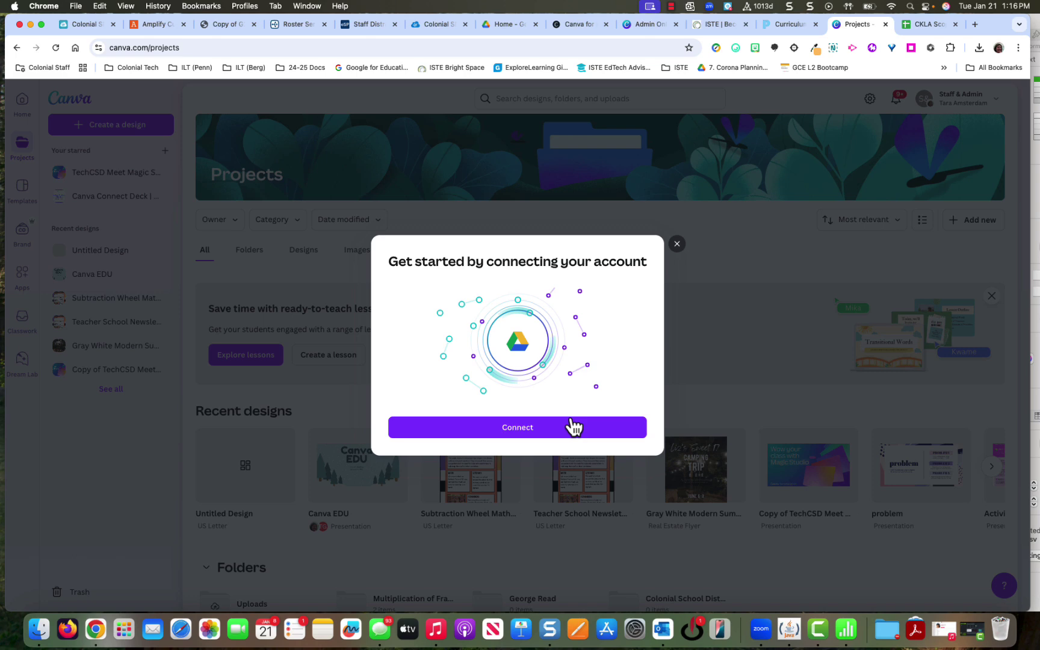
Connect Google Drive with the school Google account, granting all requested Drive permissions
{"action": "left_click", "coordinate": [538, 440]}
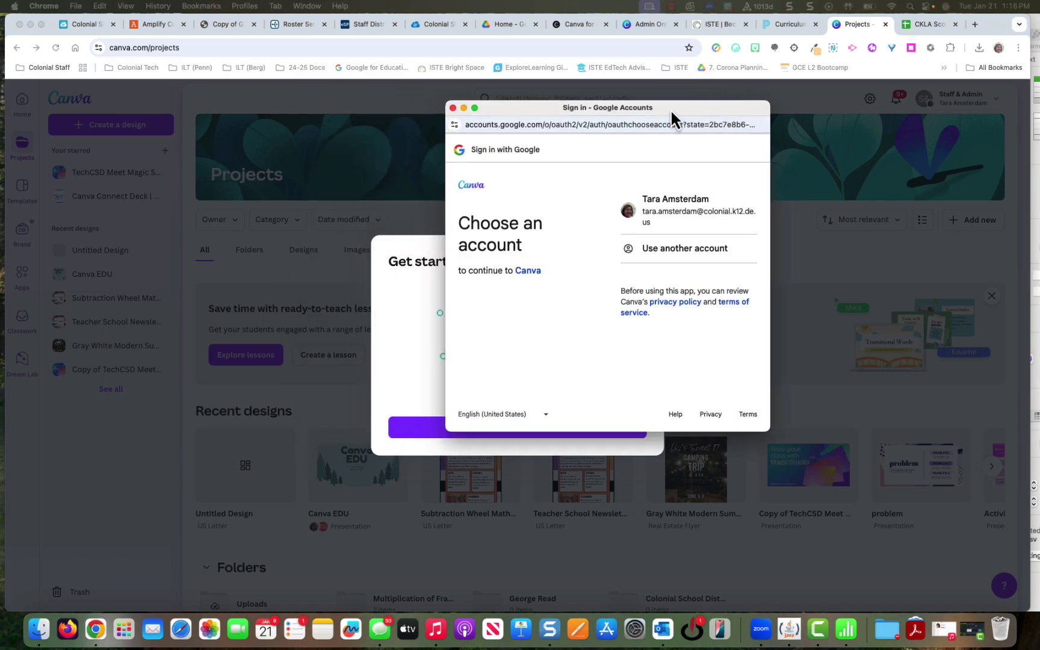
{"action": "left_click", "coordinate": [695, 228]}
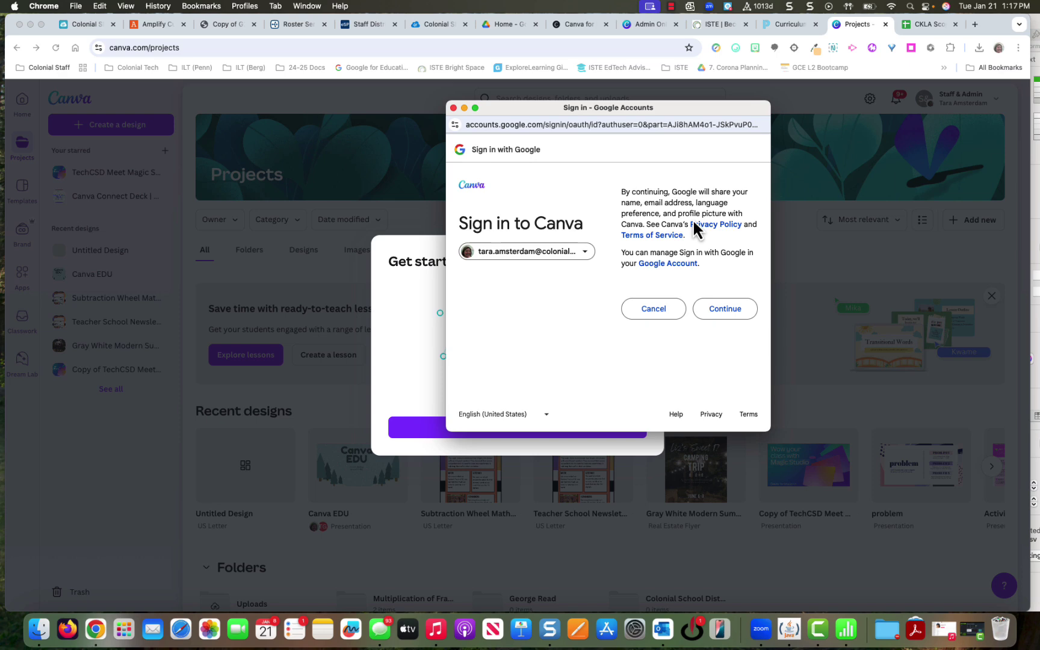
{"action": "left_click", "coordinate": [729, 313]}
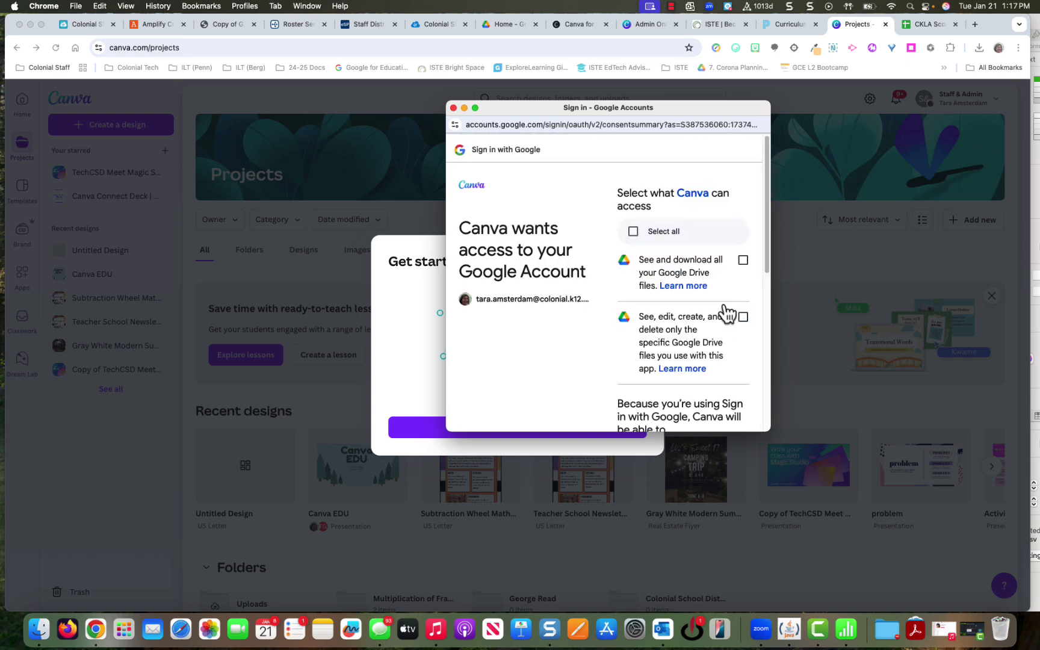
{"action": "left_click", "coordinate": [636, 234]}
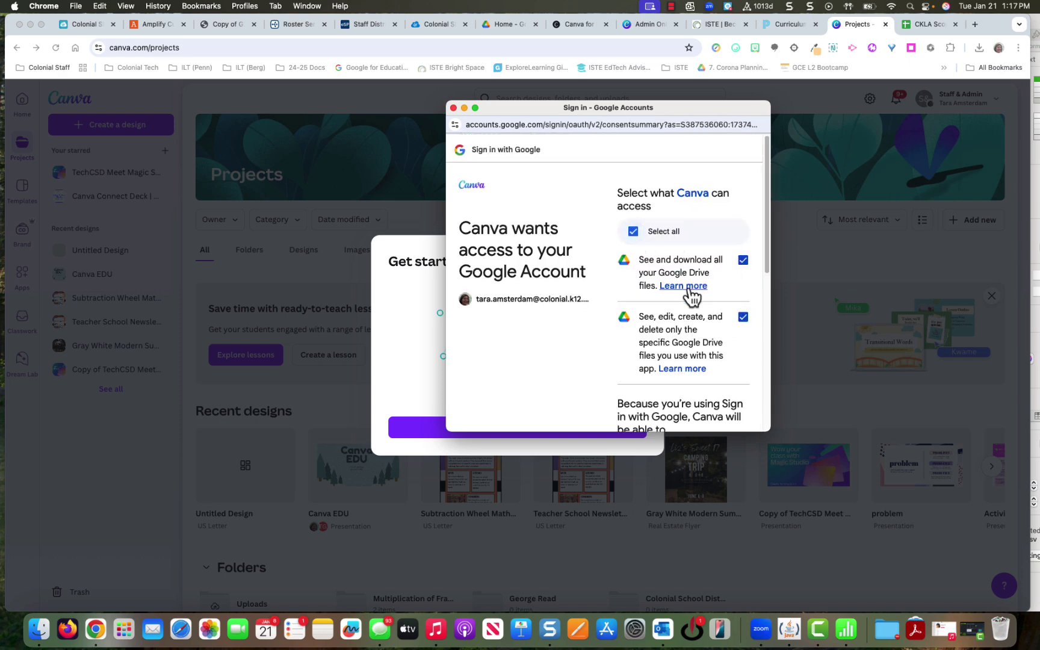
{"action": "scroll", "coordinate": [698, 317], "scroll_direction": "down", "scroll_amount": 5}
{"action": "left_click", "coordinate": [717, 374]}
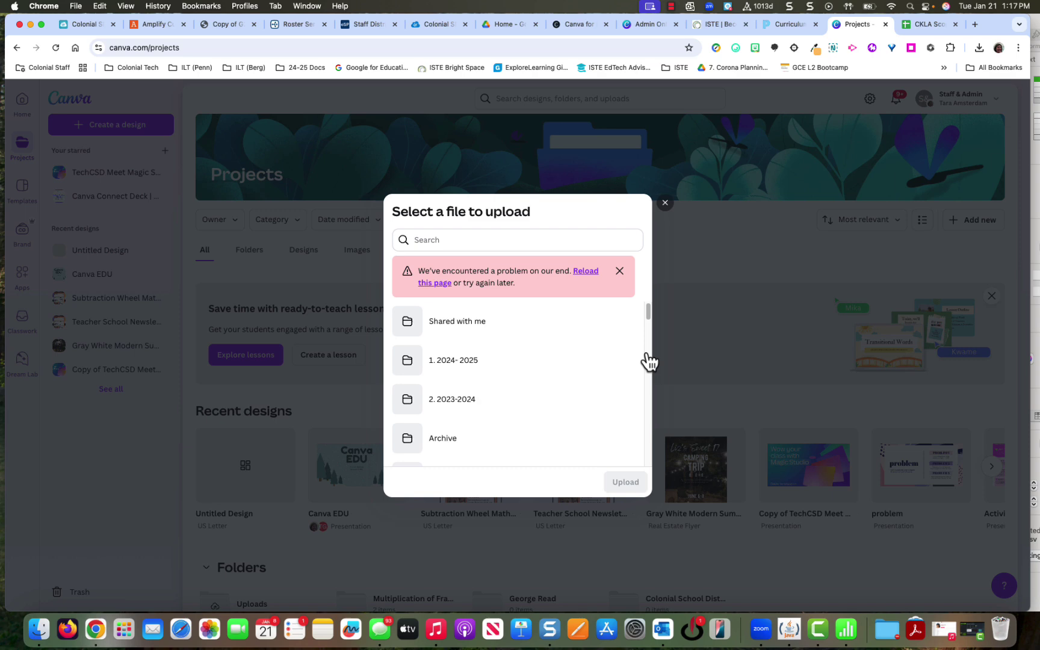
Reload Projects after the error and reopen the Google Drive import picker
{"action": "left_click", "coordinate": [587, 282]}
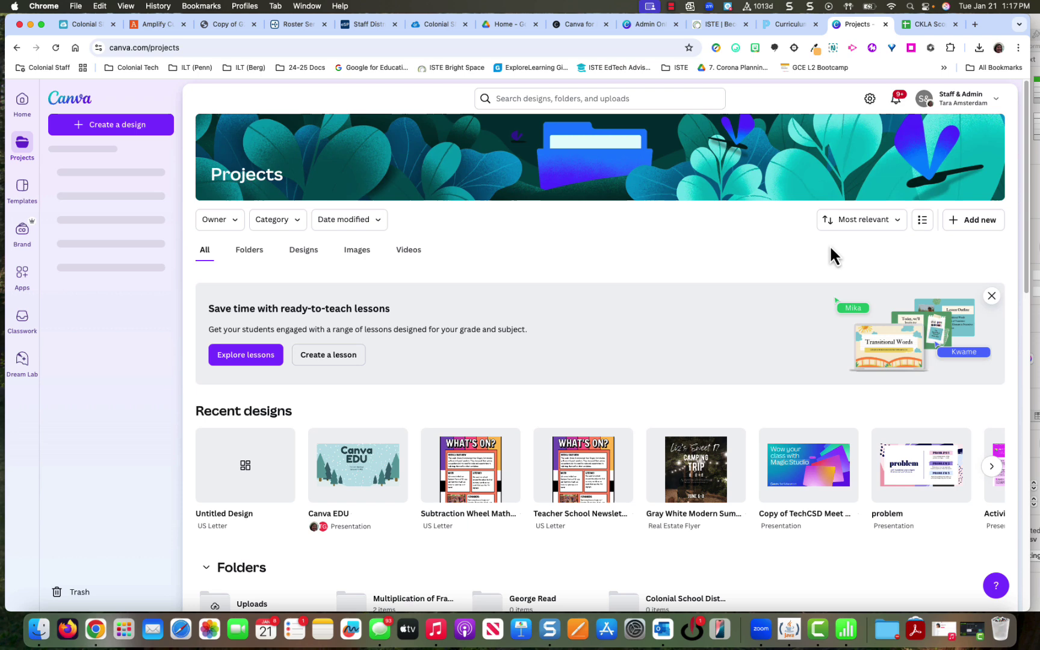
{"action": "left_click", "coordinate": [971, 233]}
{"action": "left_click", "coordinate": [904, 351]}
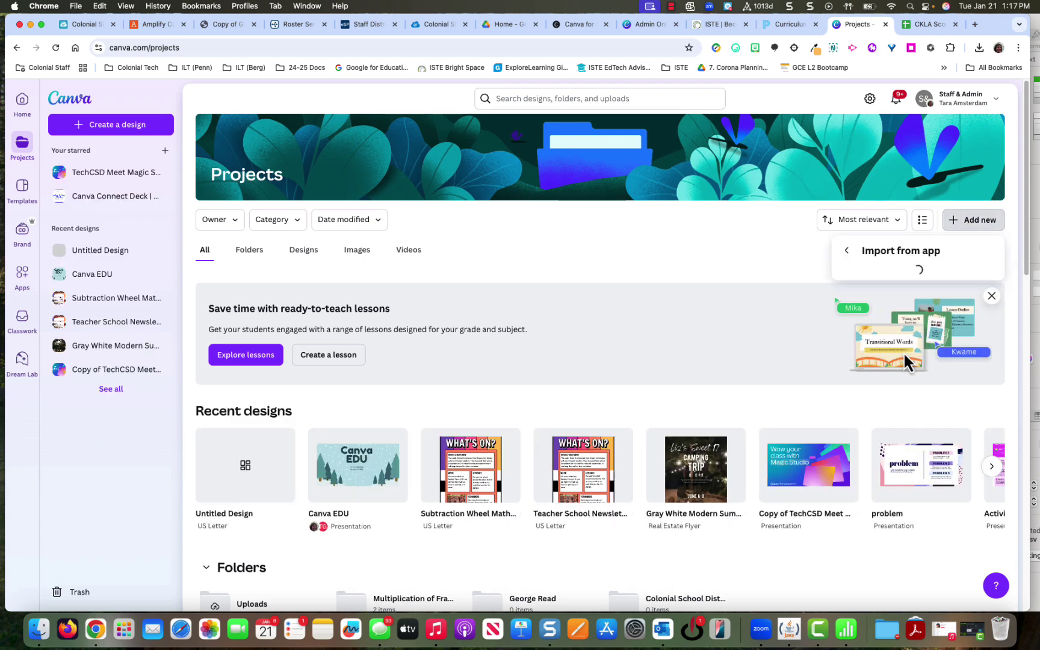
{"action": "left_click", "coordinate": [879, 276]}
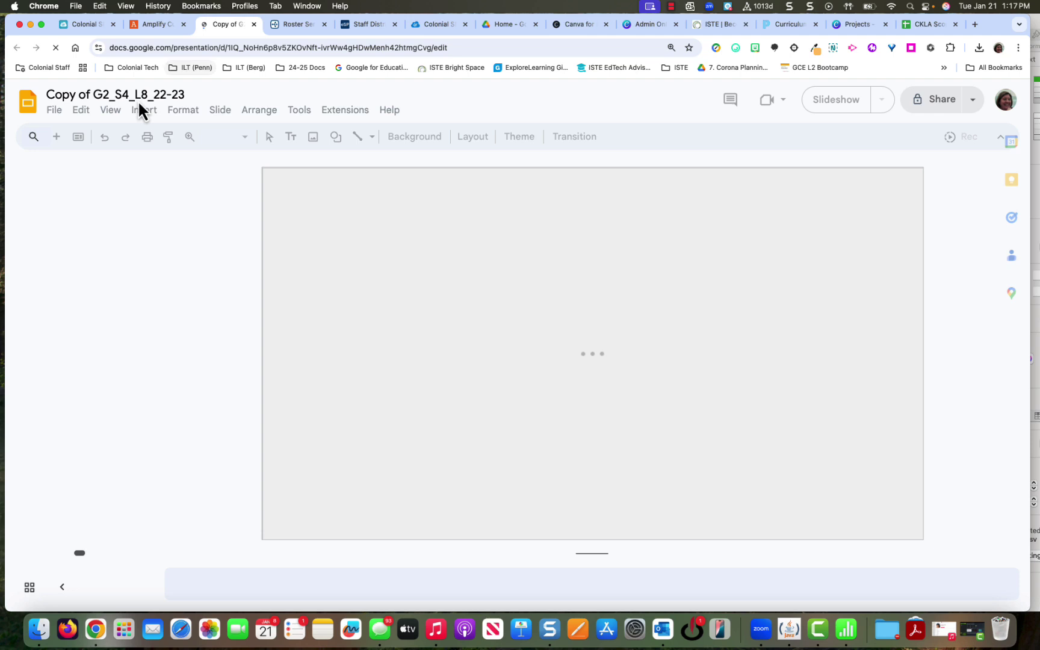
Select the 'Copy of G2_S4_L8_22-23' presentation title in Google Slides for copying
{"action": "left_click", "coordinate": [119, 94]}
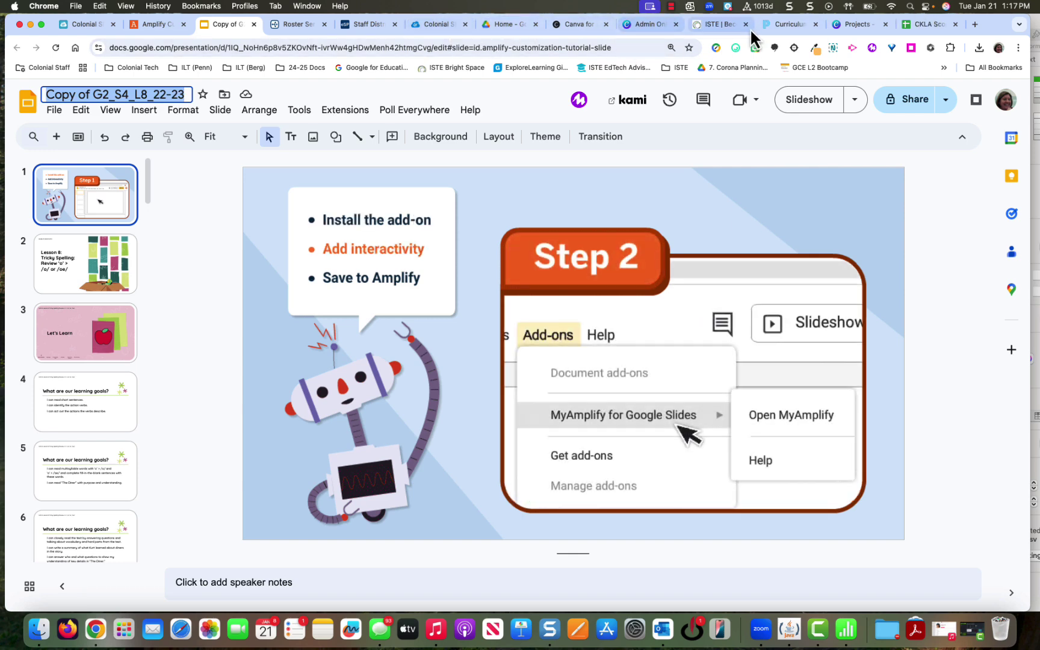
In Canva's Drive picker, search the pasted title and upload 'Copy of G2_S4_L8_22-23'
{"action": "left_click", "coordinate": [851, 35]}
{"action": "left_click", "coordinate": [460, 242]}
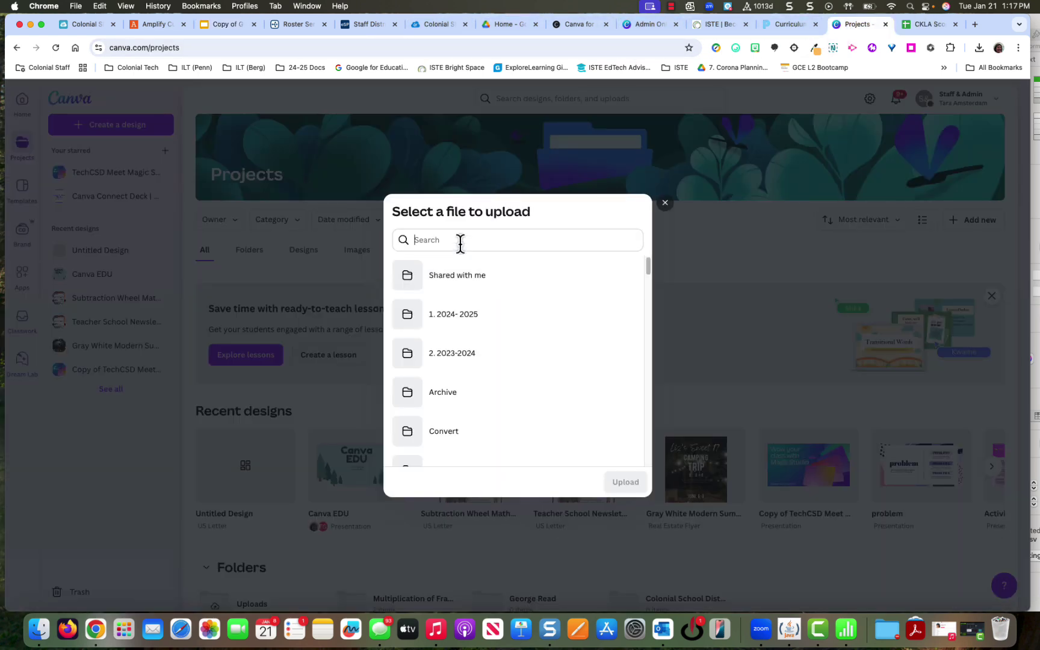
{"action": "key", "text": "super+v"}
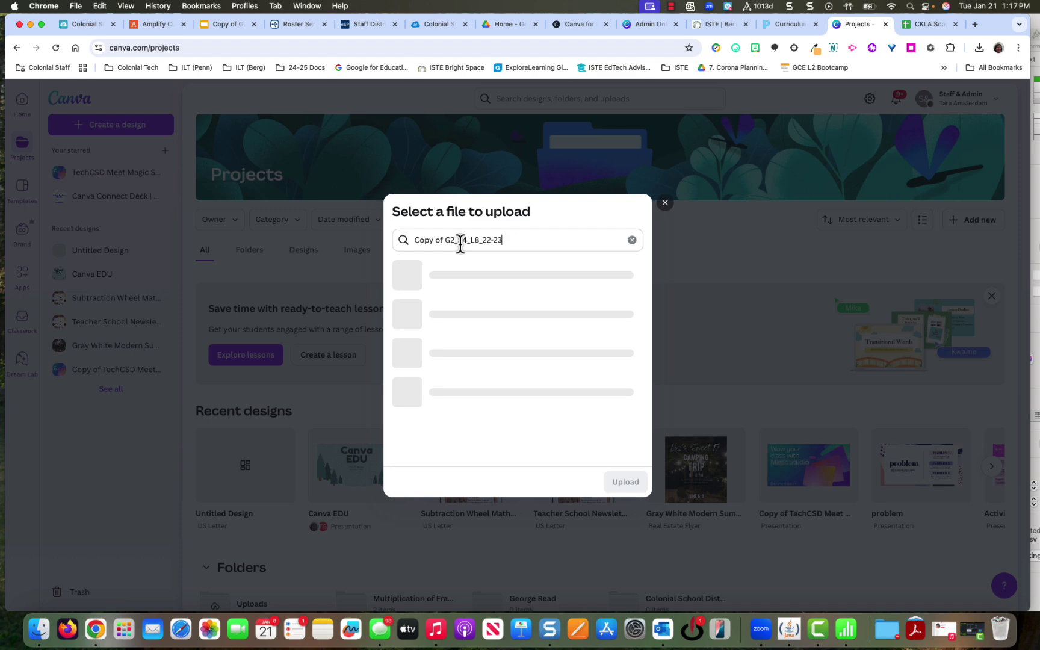
{"action": "left_click", "coordinate": [470, 284]}
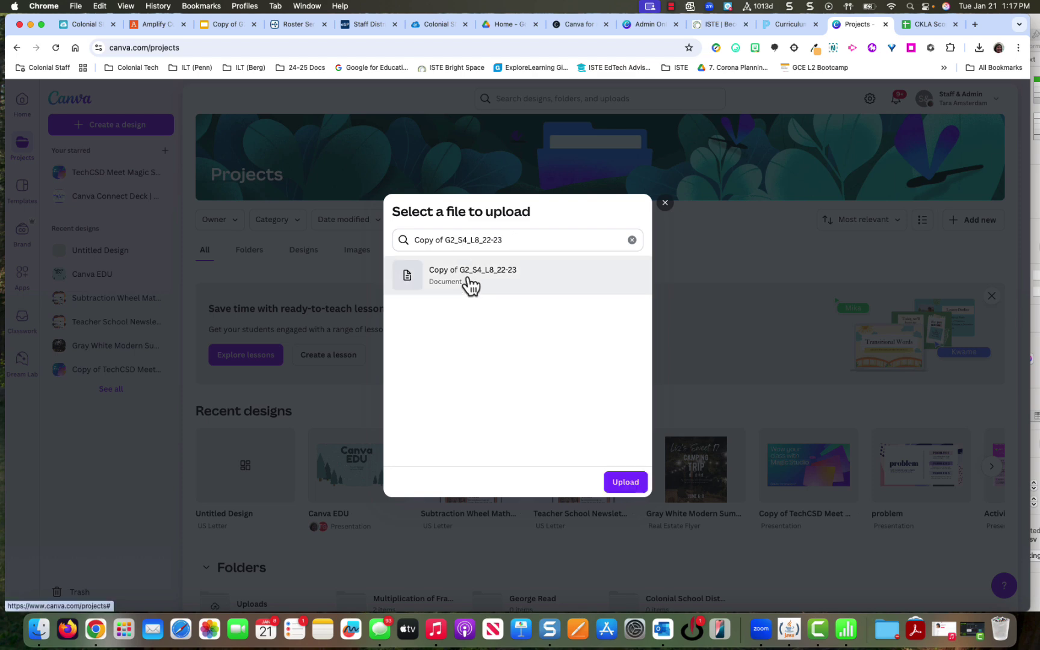
{"action": "left_click", "coordinate": [627, 486]}
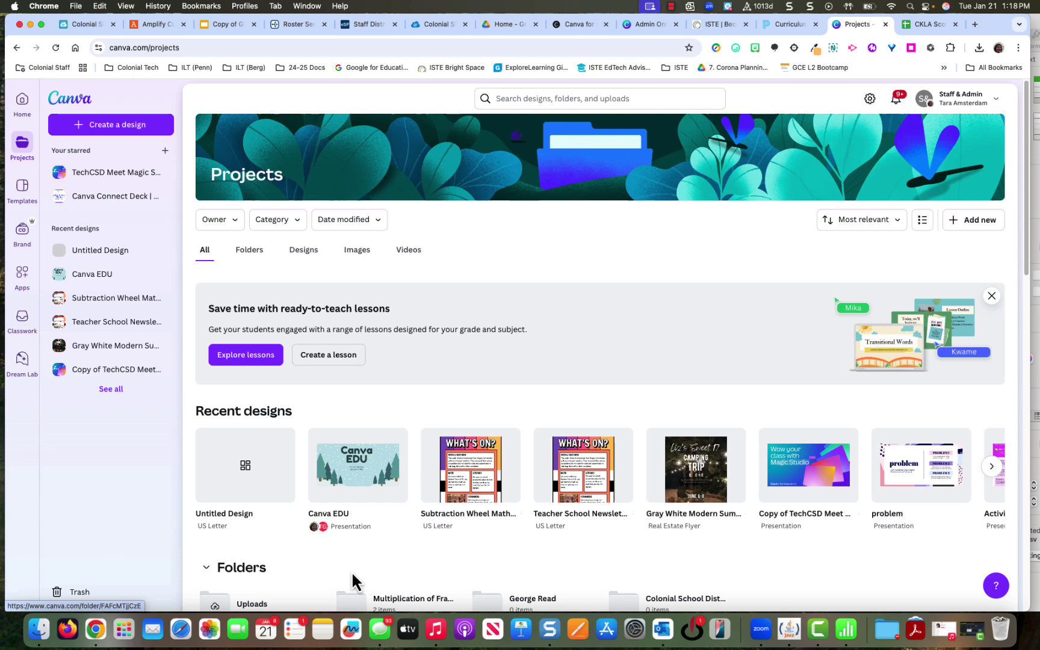
{"action": "scroll", "coordinate": [352, 572], "scroll_direction": "down", "scroll_amount": 5}
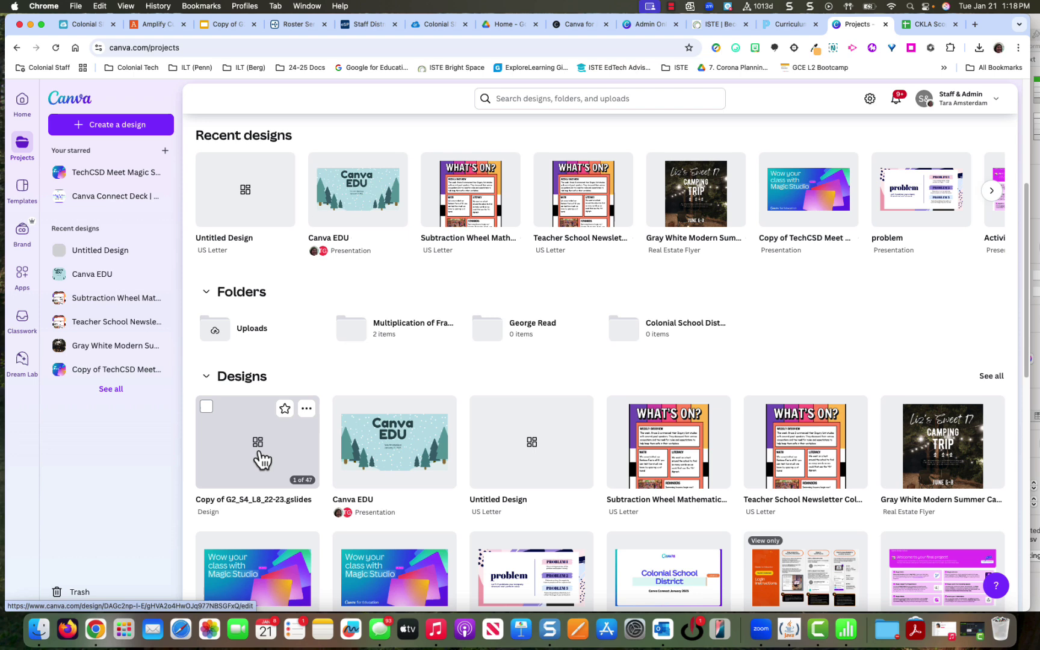
Open the Copy of G2_S4_L8_22-23.gslides thumbnail from the Designs section
{"action": "left_click", "coordinate": [252, 442]}
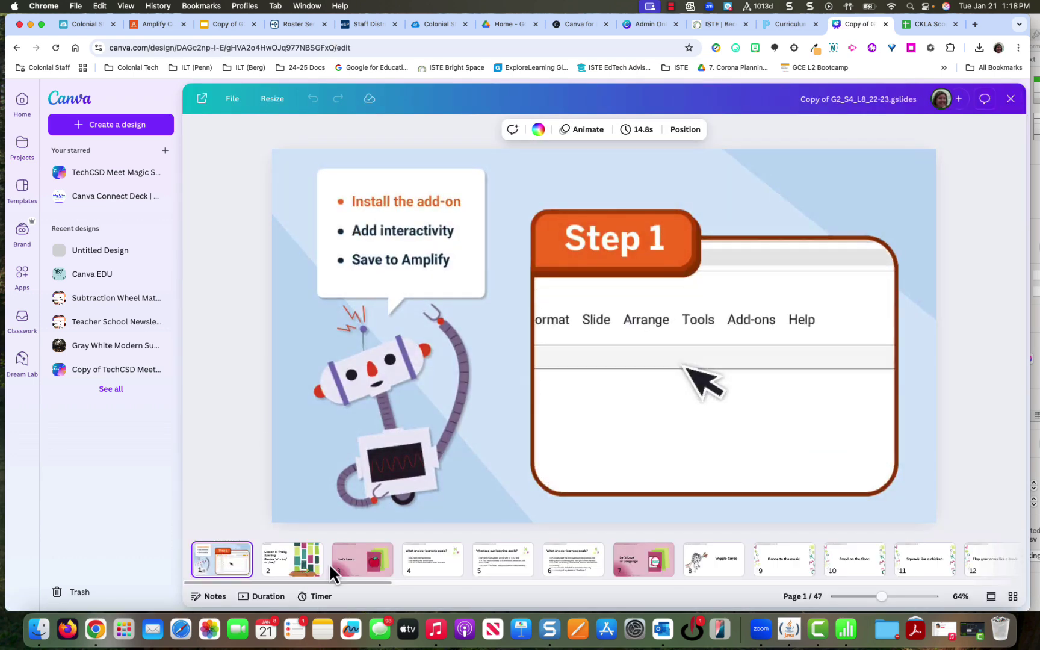
Page through slides 2–5, select the learning-goals text box, and close the import feedback panel
{"action": "left_click", "coordinate": [284, 563]}
{"action": "left_click", "coordinate": [351, 573]}
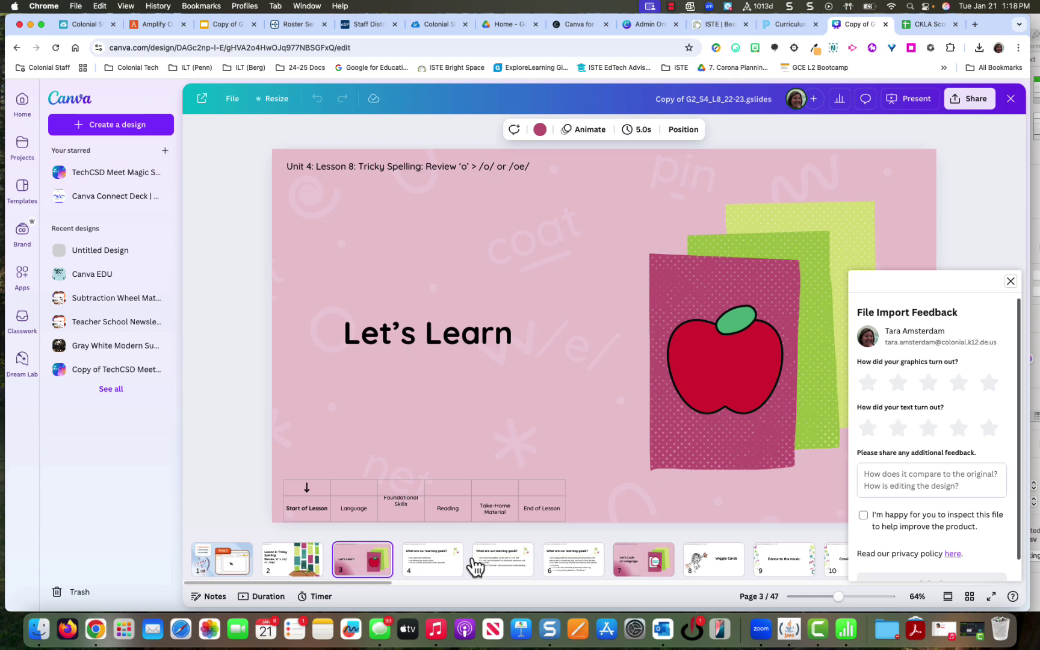
{"action": "left_click", "coordinate": [435, 570]}
{"action": "left_click", "coordinate": [505, 569]}
{"action": "left_click", "coordinate": [489, 397]}
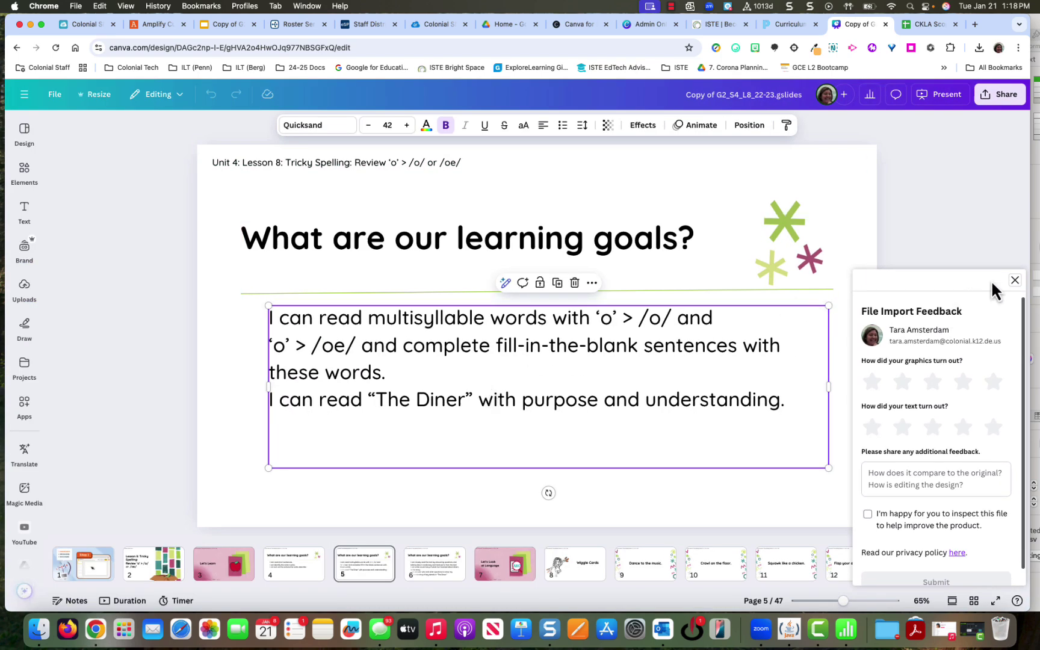
{"action": "left_click", "coordinate": [1015, 282]}
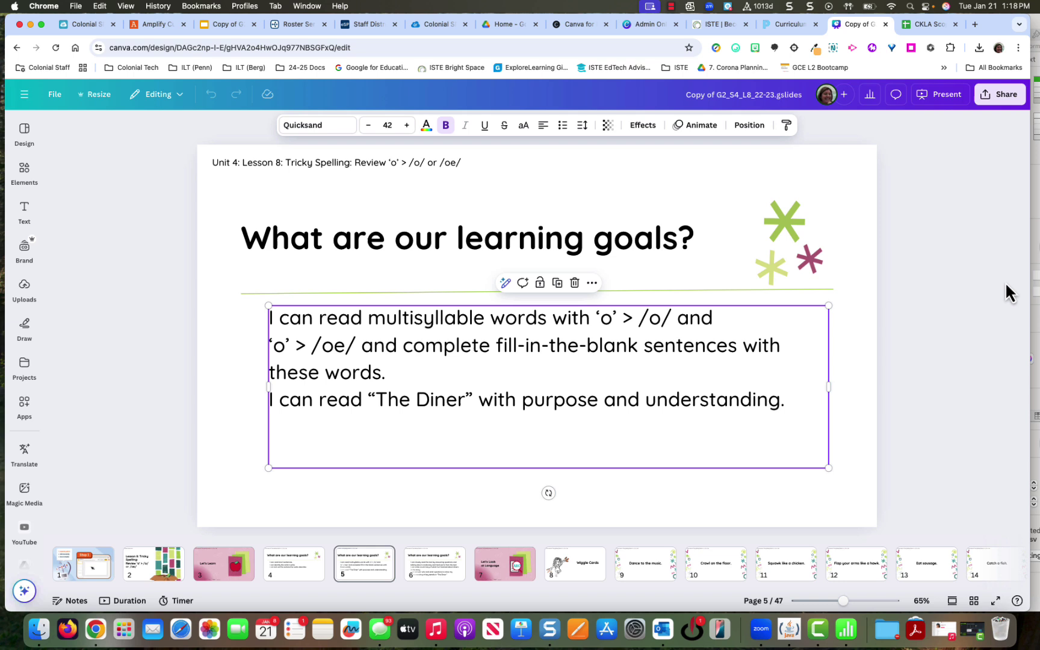